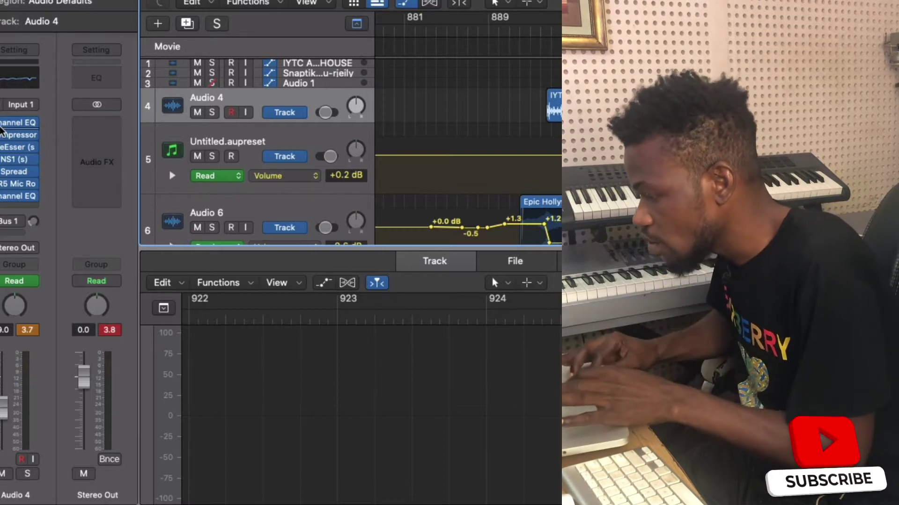
Bypass the insert plug-ins on the Audio 4 channel strip and play the unprocessed vocal.
click(14, 117)
click(2, 123)
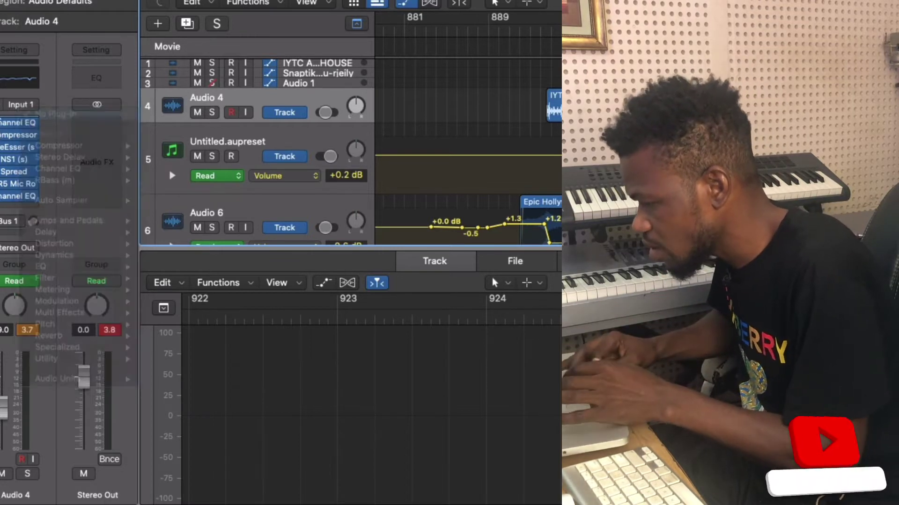
drag(1, 122, 1, 136)
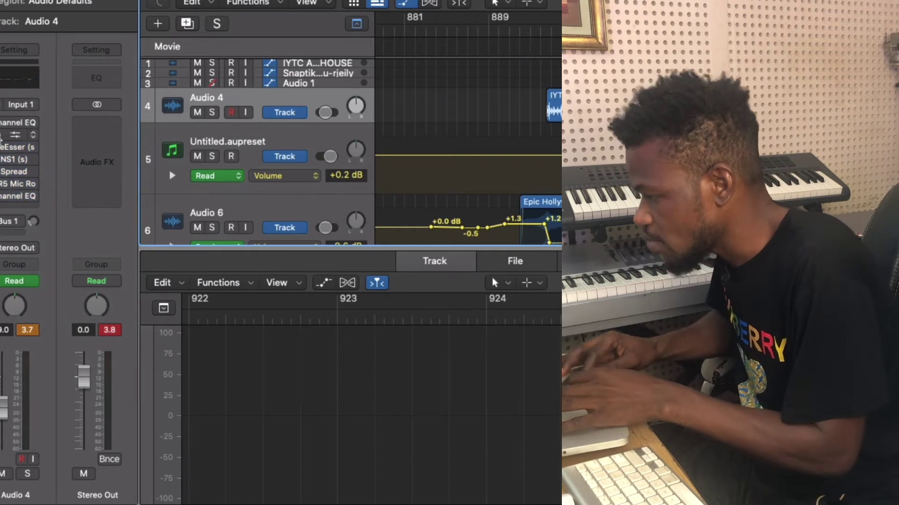
key(space)
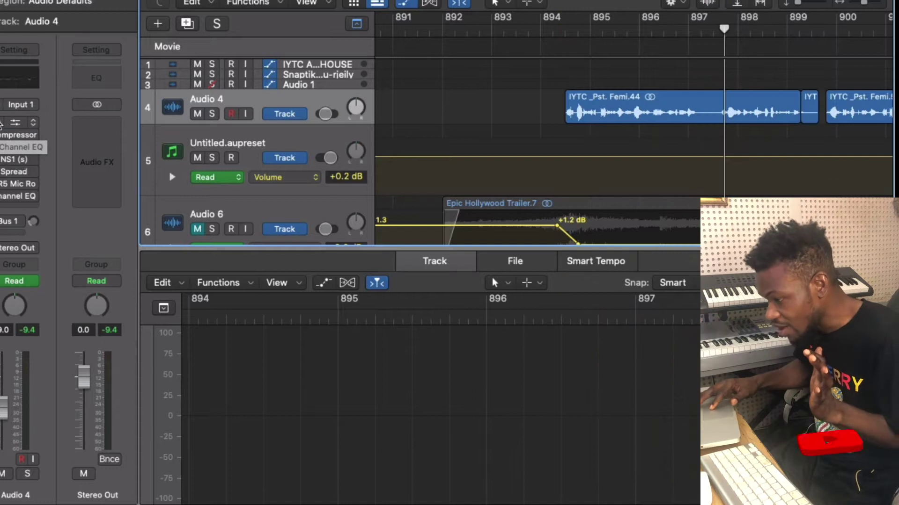
Re-enable the first Channel EQ on Audio 4, open it to examine its curve, and close its window.
click(2, 124)
click(13, 86)
drag(627, 127, 403, 99)
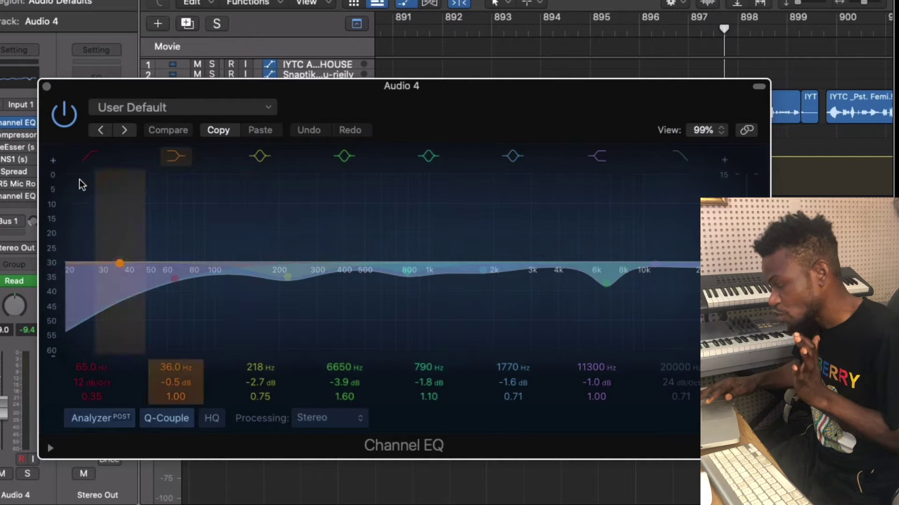
click(46, 87)
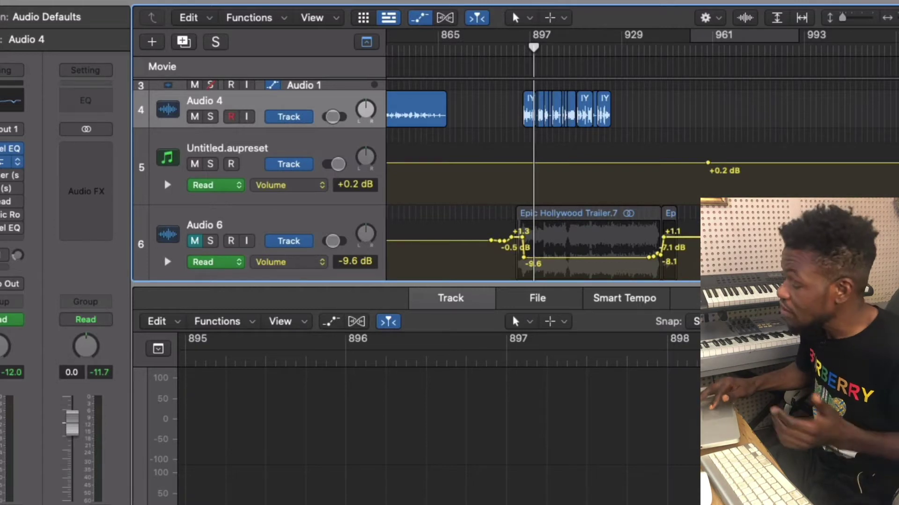
Switch on the Compressor on Audio 4, play the vocal through it with its window open, and close the window.
click(2, 162)
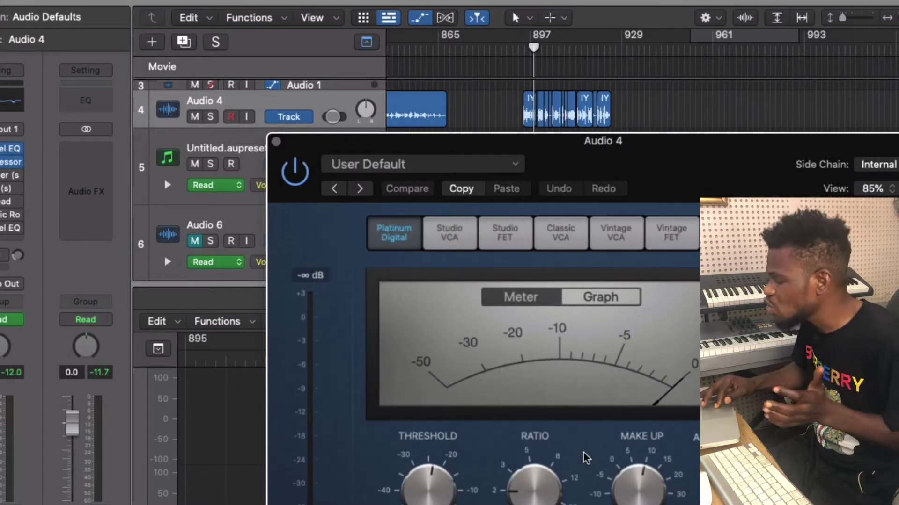
mouse_move(567, 456)
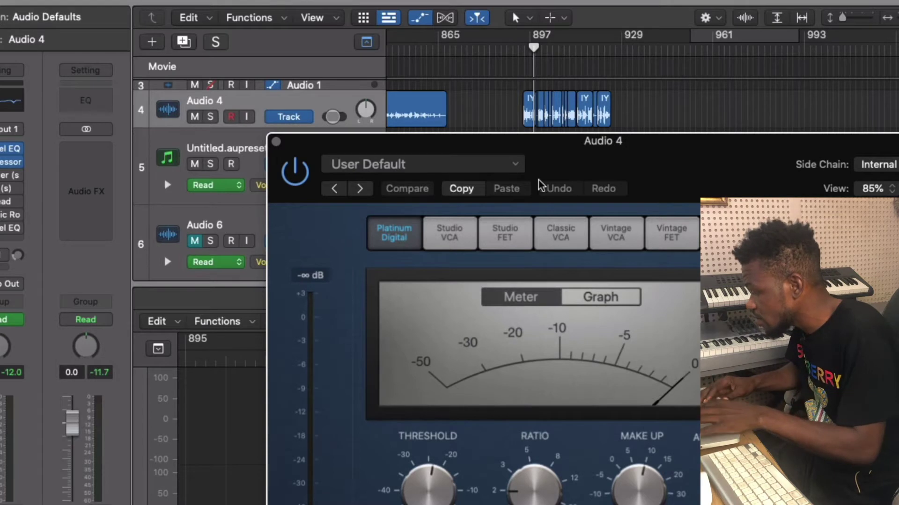
drag(550, 155, 532, 159)
key(space)
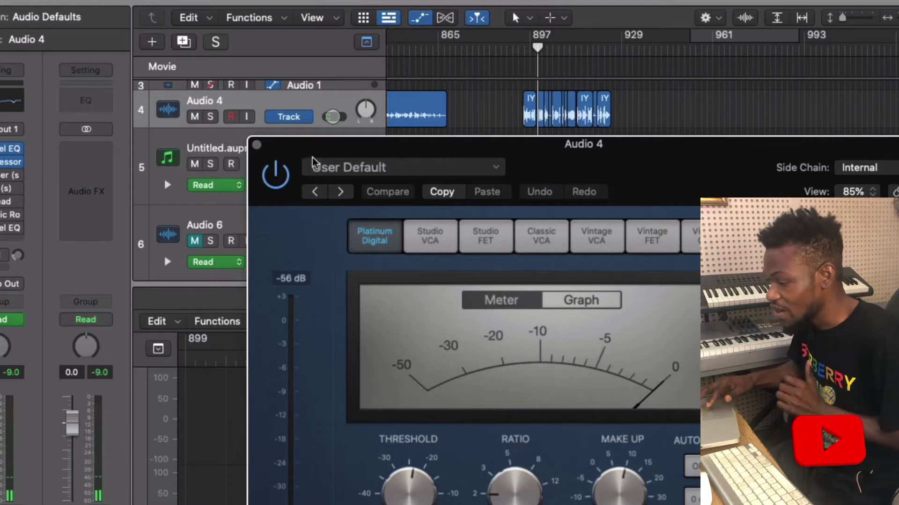
click(256, 144)
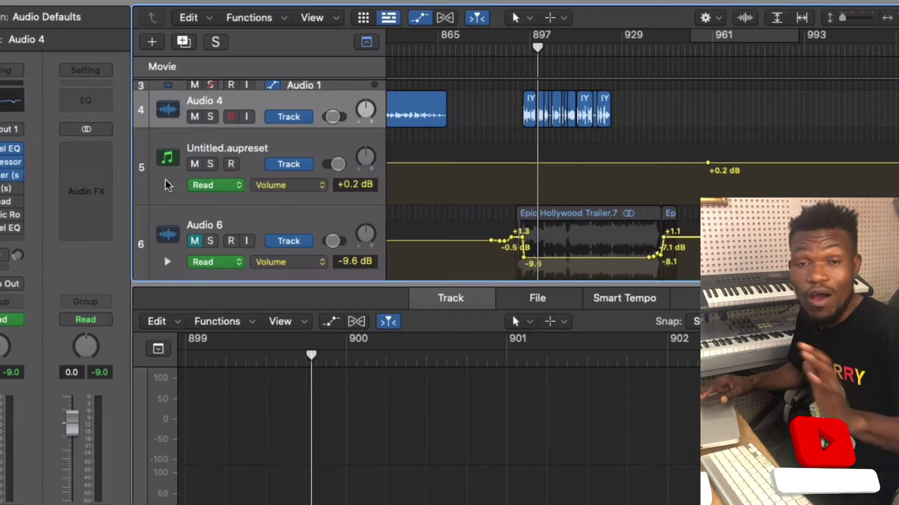
Examine Audio 4's Channel EQ analyzer and DeEsser settings during playback, and close the EQ window.
click(12, 107)
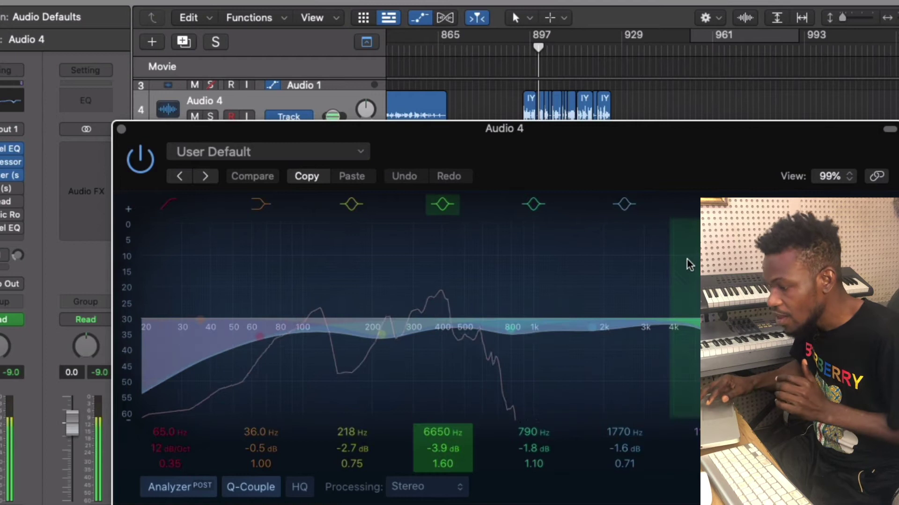
click(4, 176)
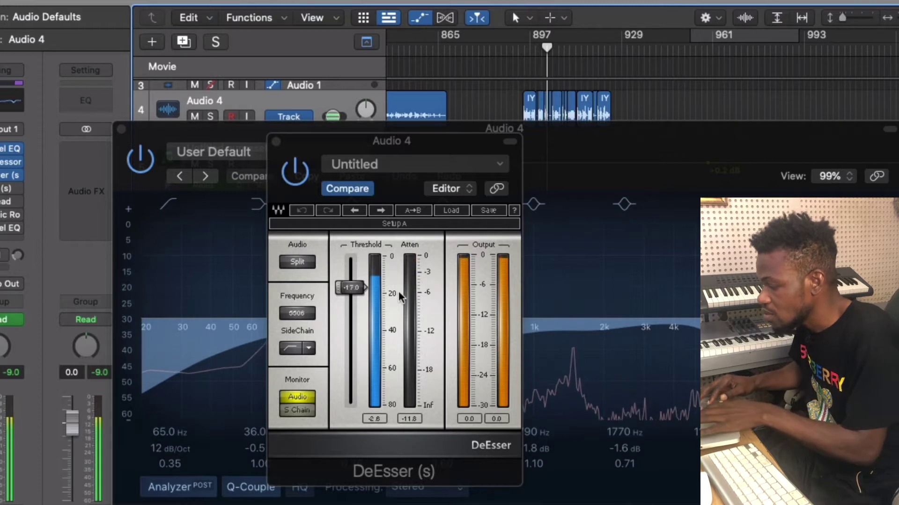
key(space)
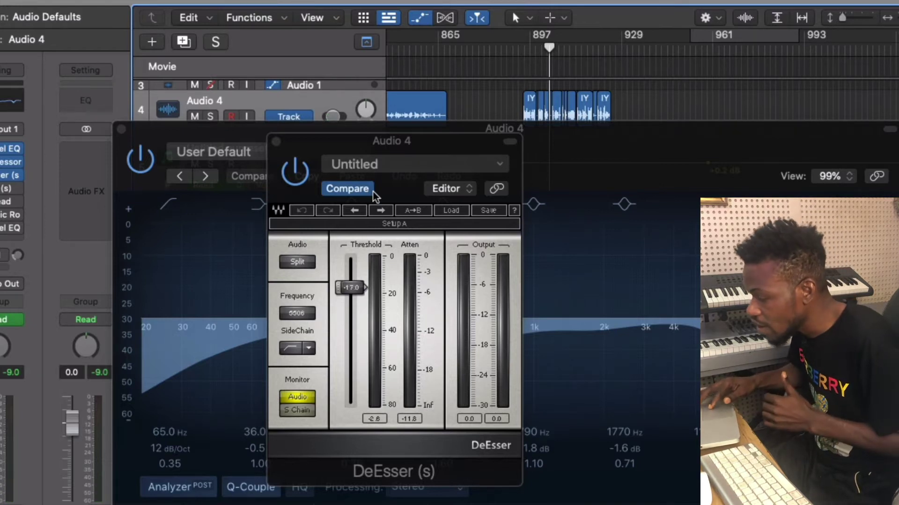
click(121, 129)
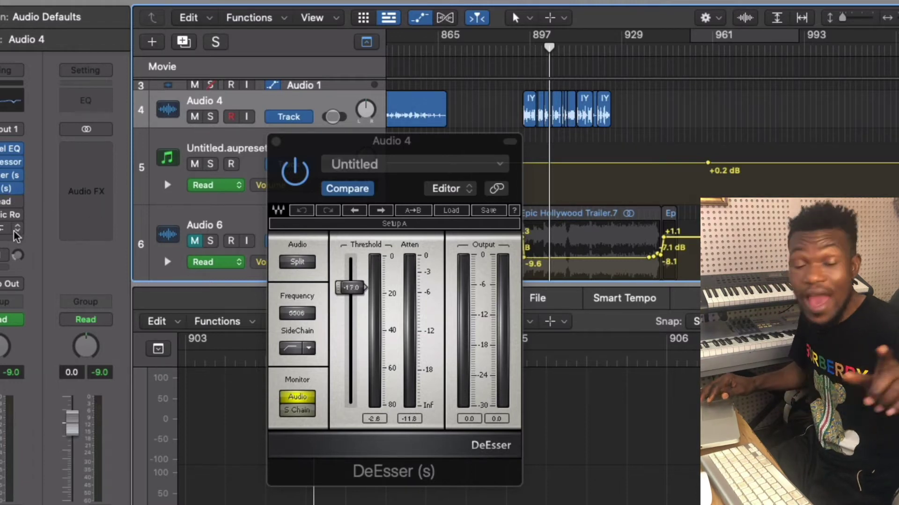
Open NS1 on Audio 4 and play the vocal through it, and switch on and open Stereo Spread.
click(3, 195)
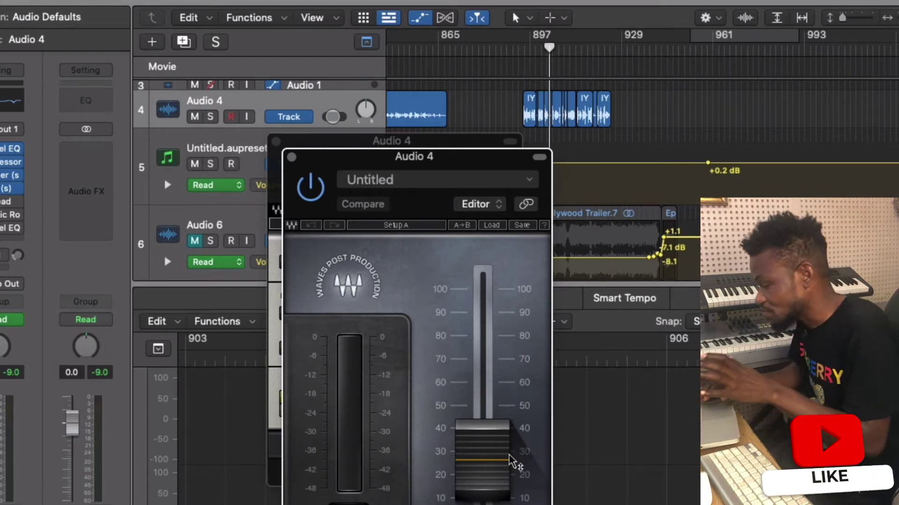
key(space)
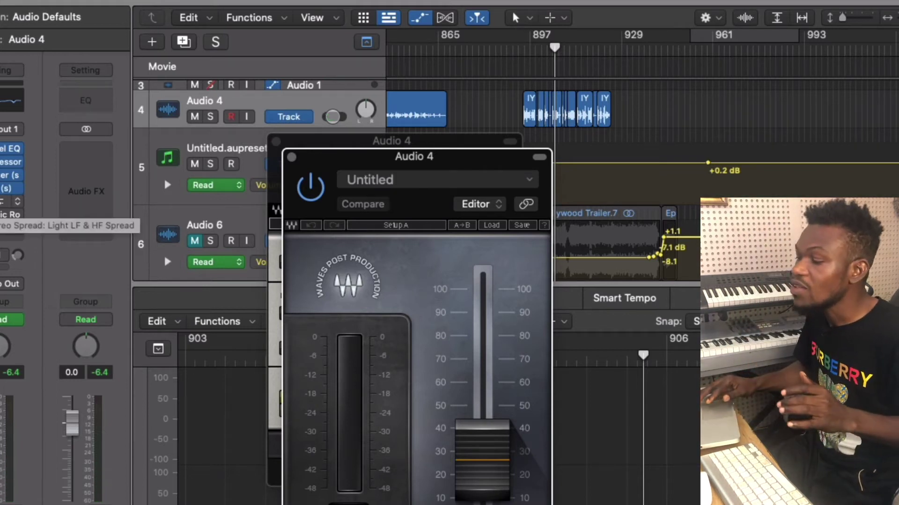
click(7, 215)
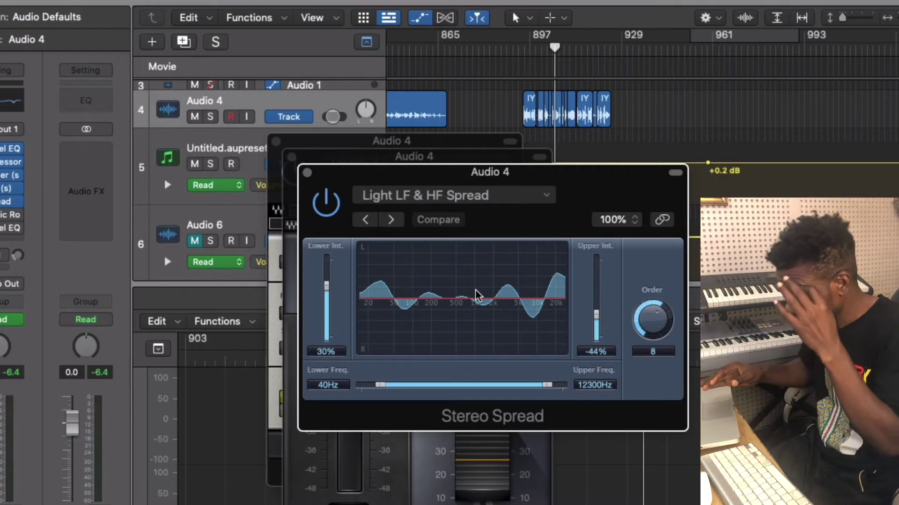
key(space)
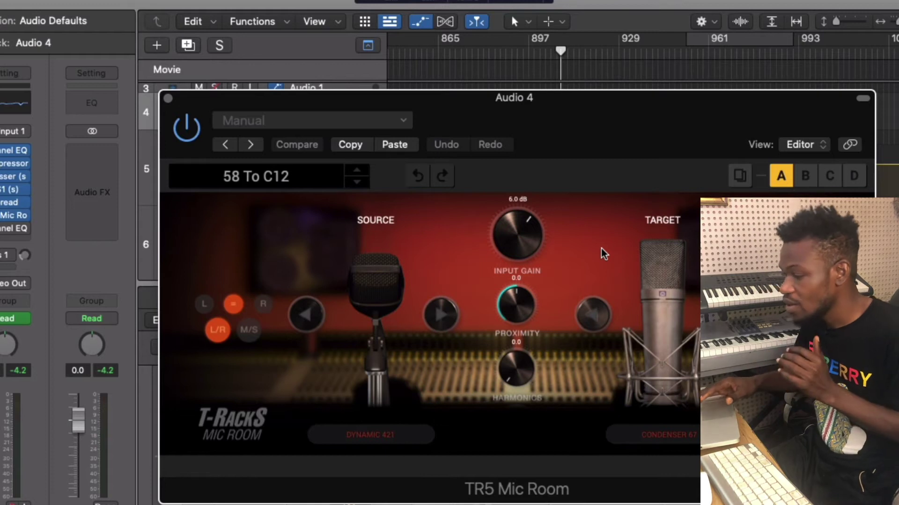
Play Audio 4 through TR5 Mic Room and clear the Stereo Out peak level reading.
key(space)
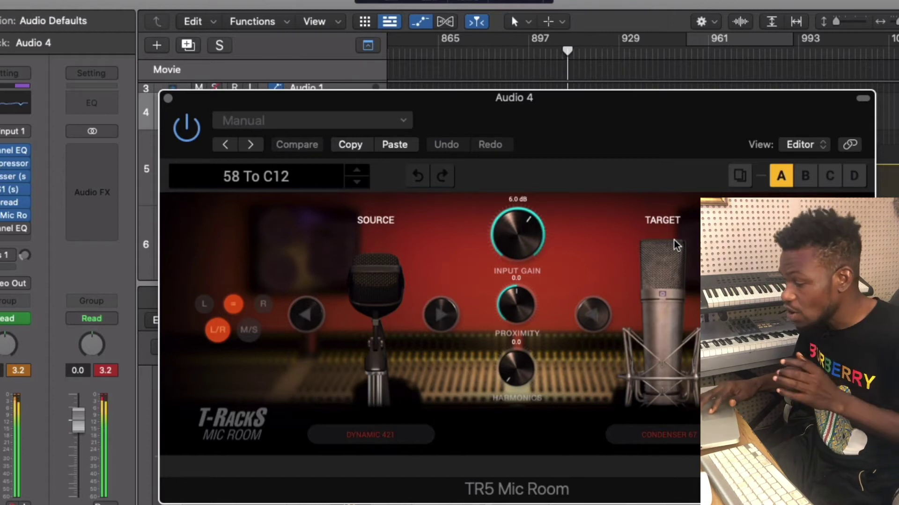
click(109, 371)
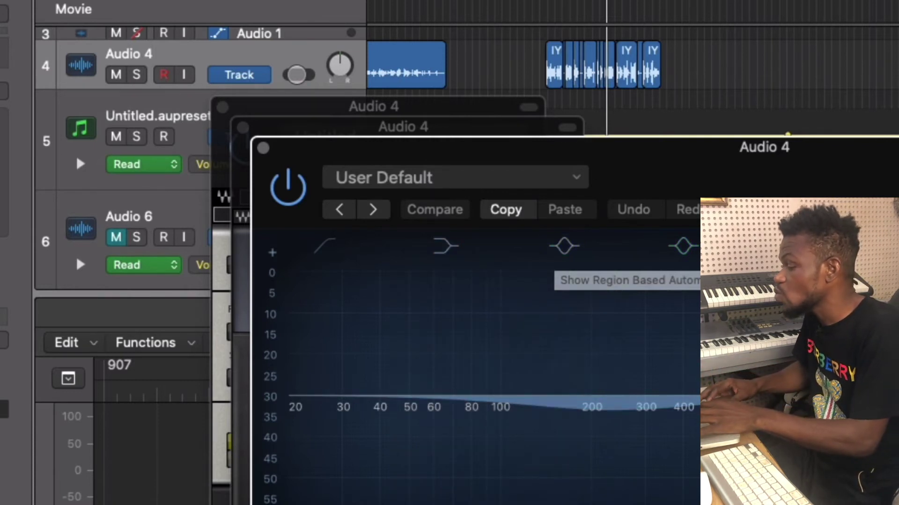
Examine the last Channel EQ on Audio 4 during playback and close its window.
key(space)
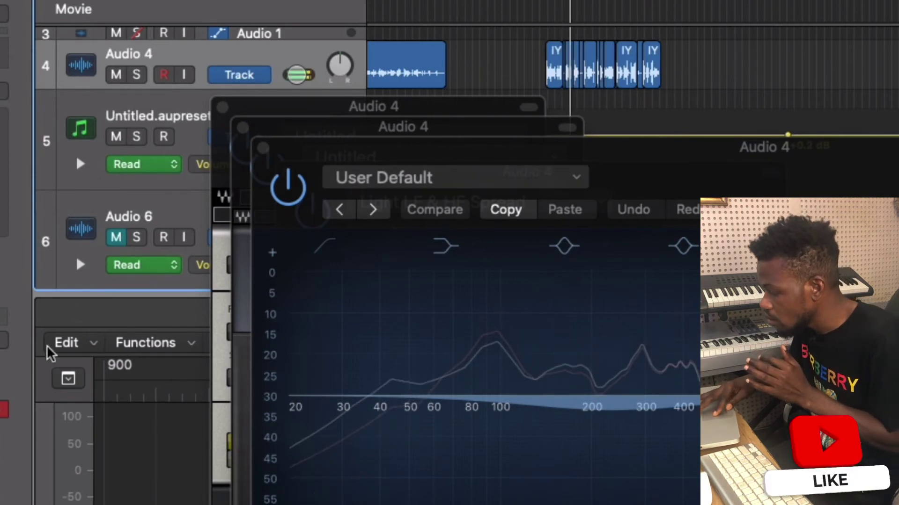
drag(433, 146, 142, 109)
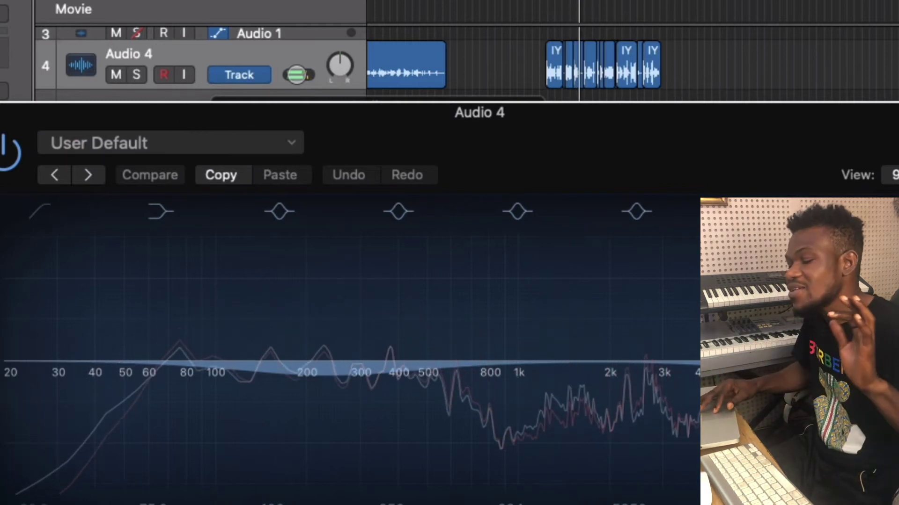
click(1, 112)
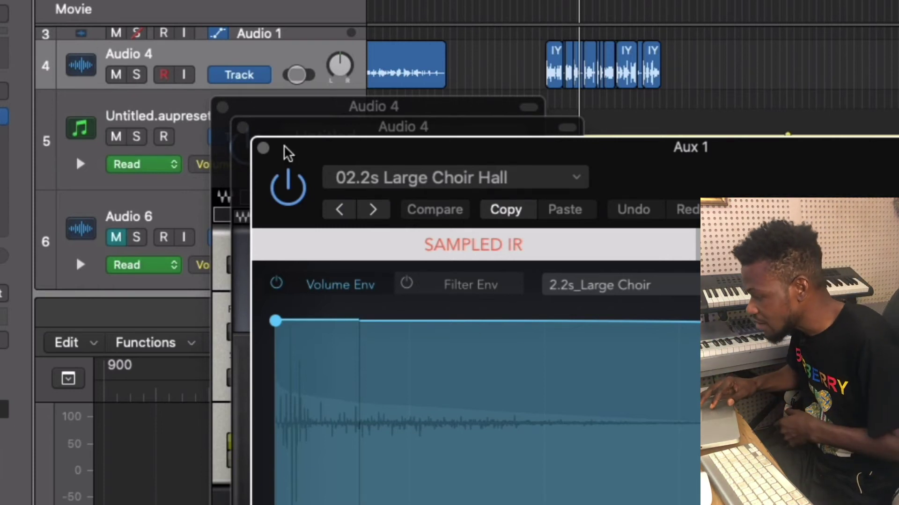
Close the Aux 1 reverb window and the NS1, DeEsser and Stereo Spread windows of Audio 4.
click(263, 148)
click(242, 127)
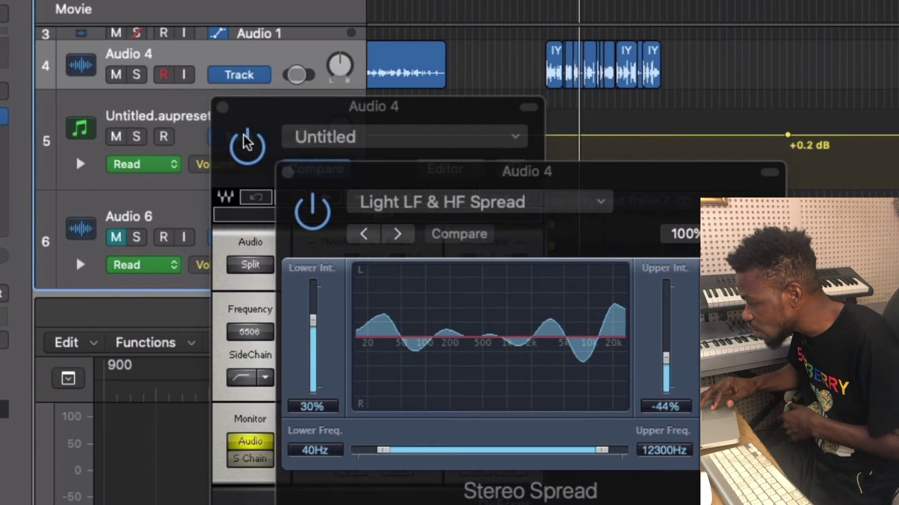
click(223, 109)
click(287, 173)
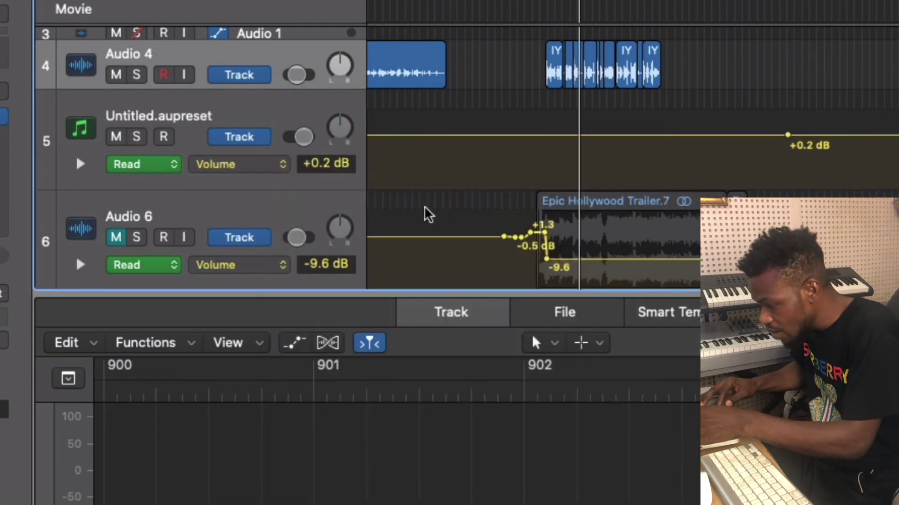
Stop playback near bar 892, ahead of the Audio 4 vocal regions.
scroll(514, 208, down, 4)
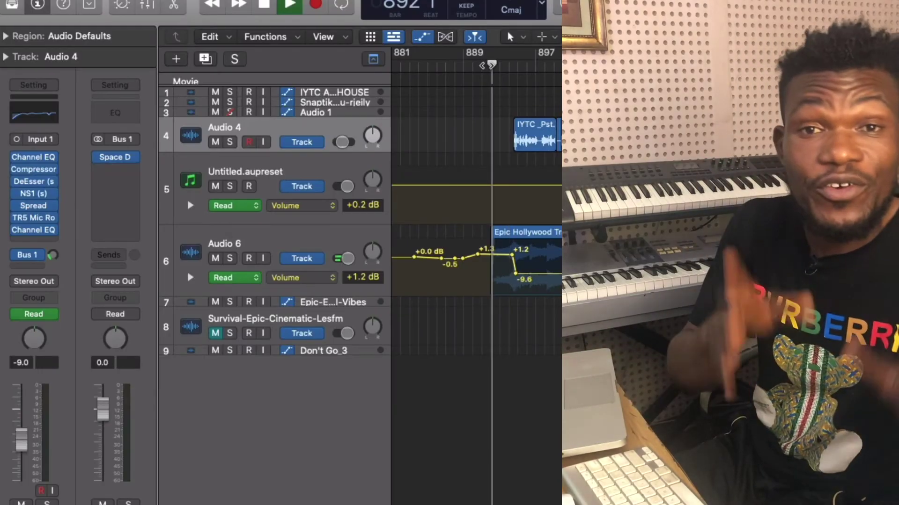
key(space)
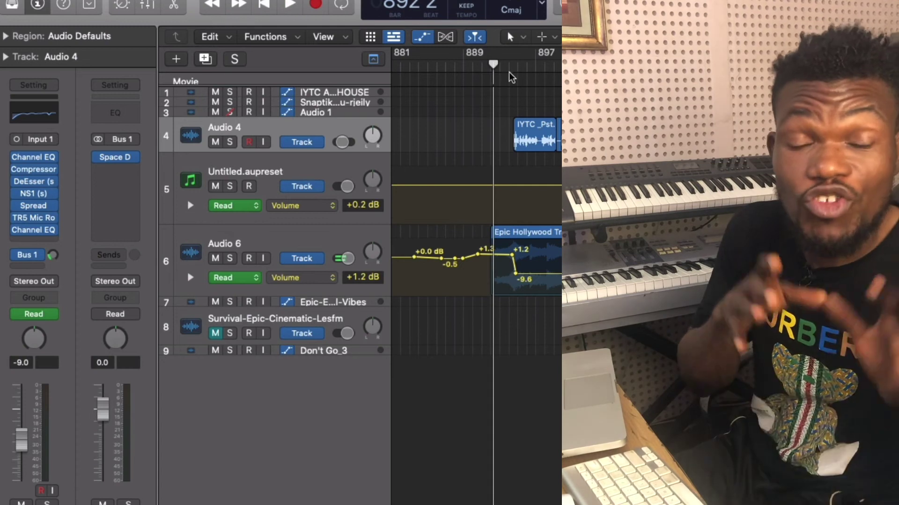